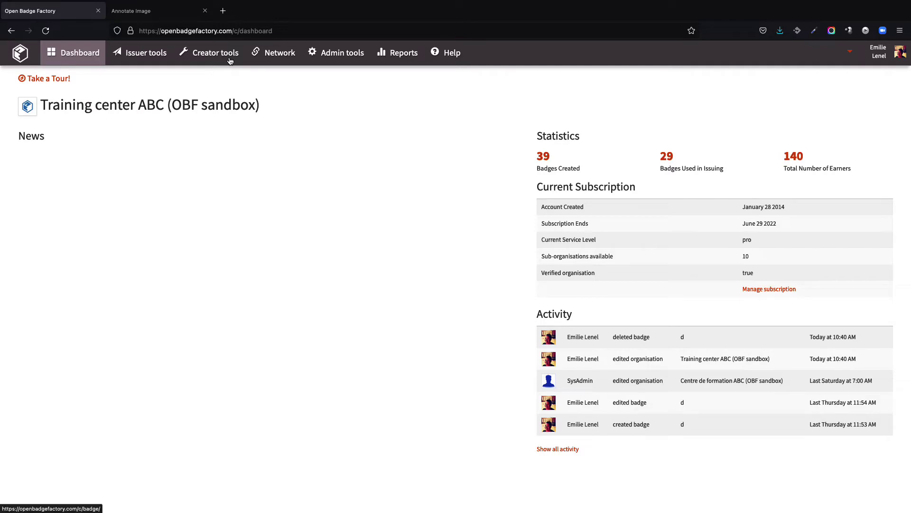
Step: Start a new empty badge from the Badge library in Creator tools
{"action": "left_click", "coordinate": [230, 60]}
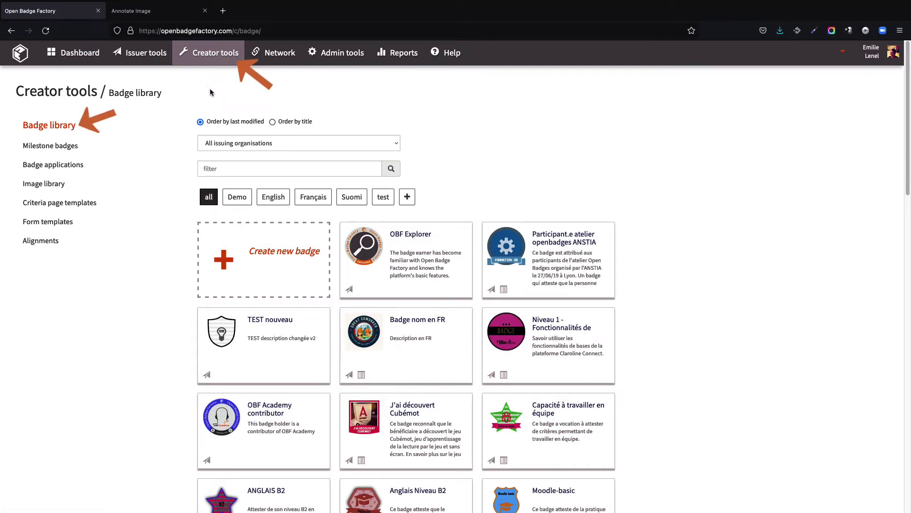
{"action": "left_click", "coordinate": [281, 260]}
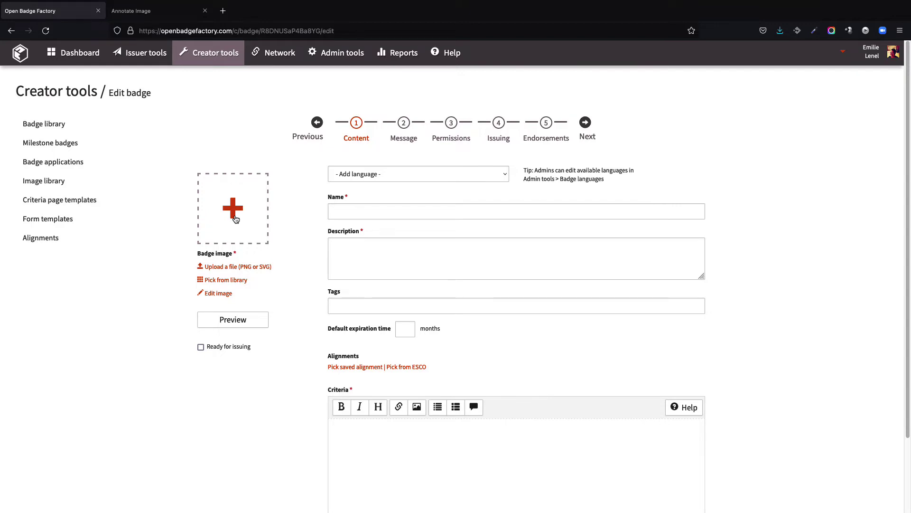
Step: Upload BADGE-SM(2).png from Téléchargements as the badge image
{"action": "left_click", "coordinate": [236, 219]}
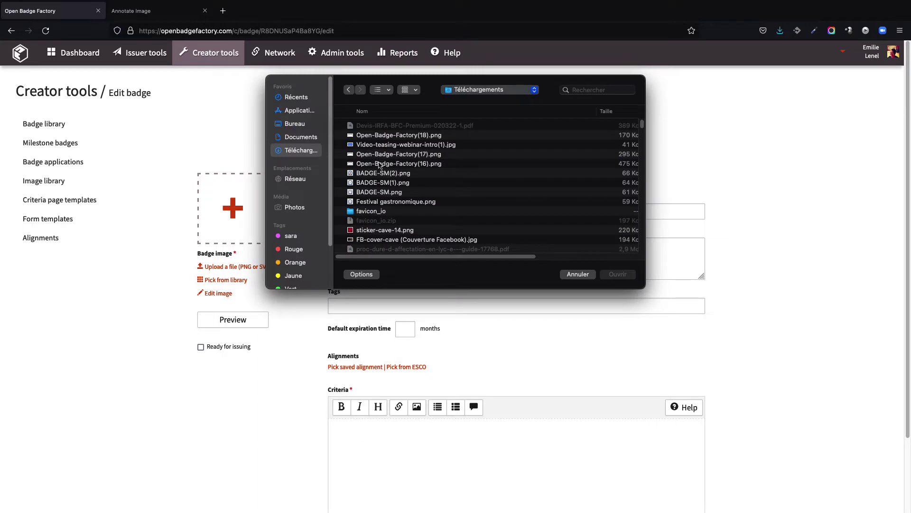
{"action": "left_click", "coordinate": [379, 176]}
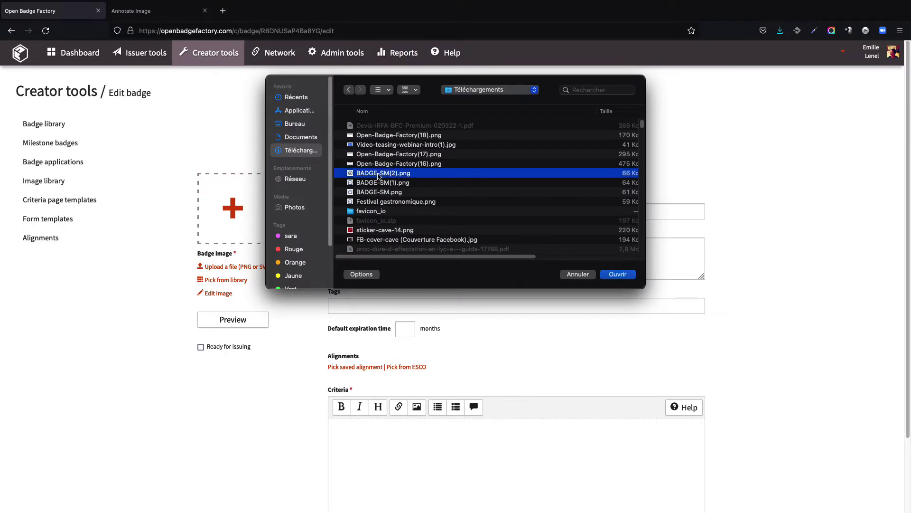
{"action": "double_click", "coordinate": [378, 174]}
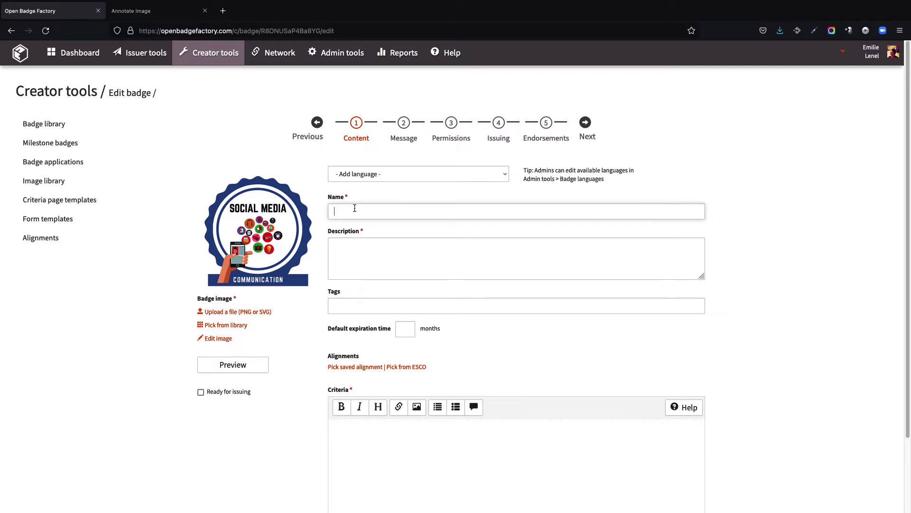
Step: Name the badge 'Communication on social media' from the remembered suggestion
{"action": "left_click", "coordinate": [255, 209]}
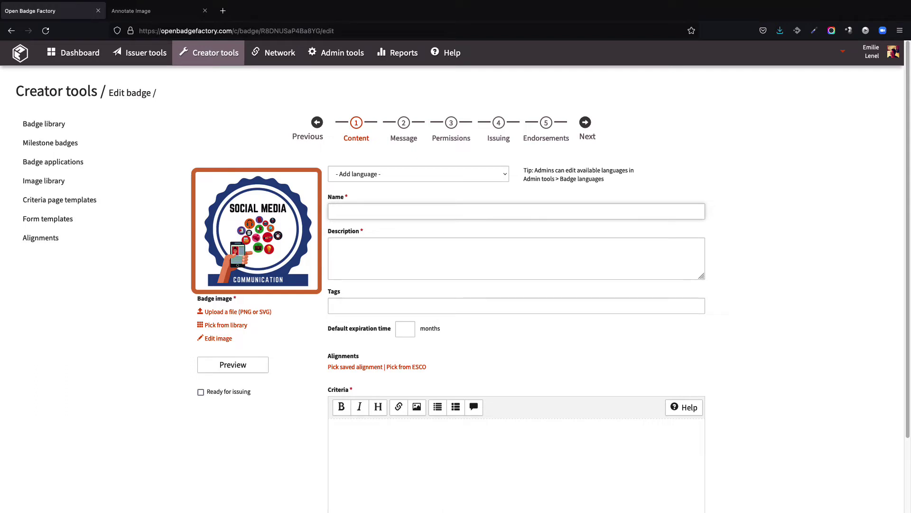
{"action": "left_click", "coordinate": [334, 211]}
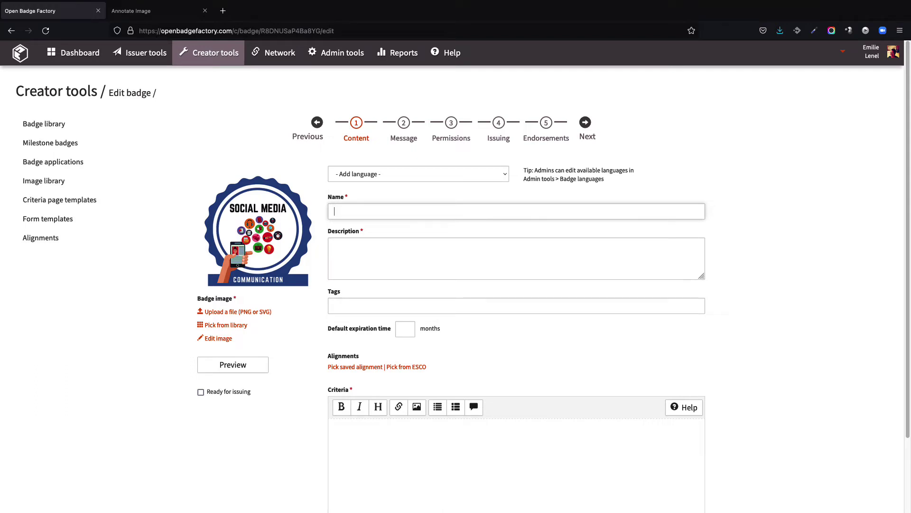
{"action": "left_click", "coordinate": [356, 210]}
{"action": "key", "text": "Down"}
{"action": "key", "text": "Return"}
Step: Paste the badge description and the tags communication, social media, sm
{"action": "left_click", "coordinate": [366, 266]}
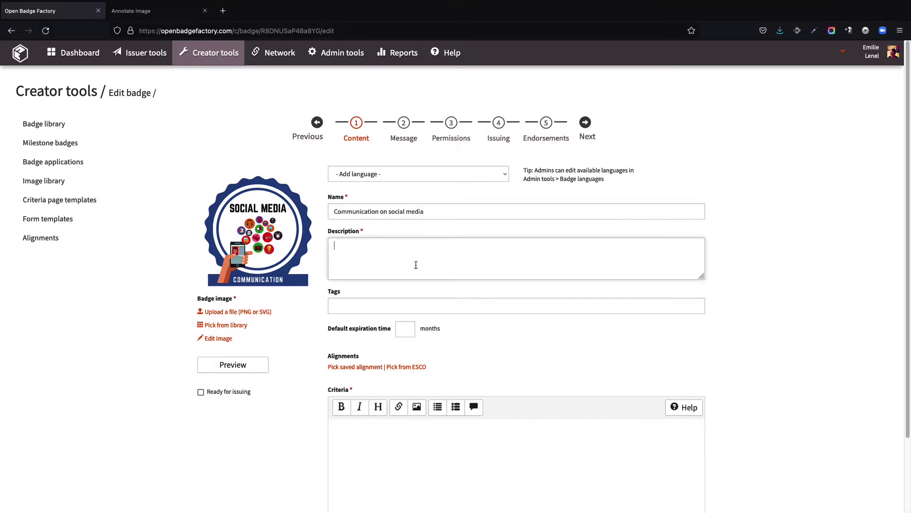
{"action": "key", "text": "ctrl+v"}
{"action": "scroll", "coordinate": [409, 267], "scroll_direction": "up", "scroll_amount": 2}
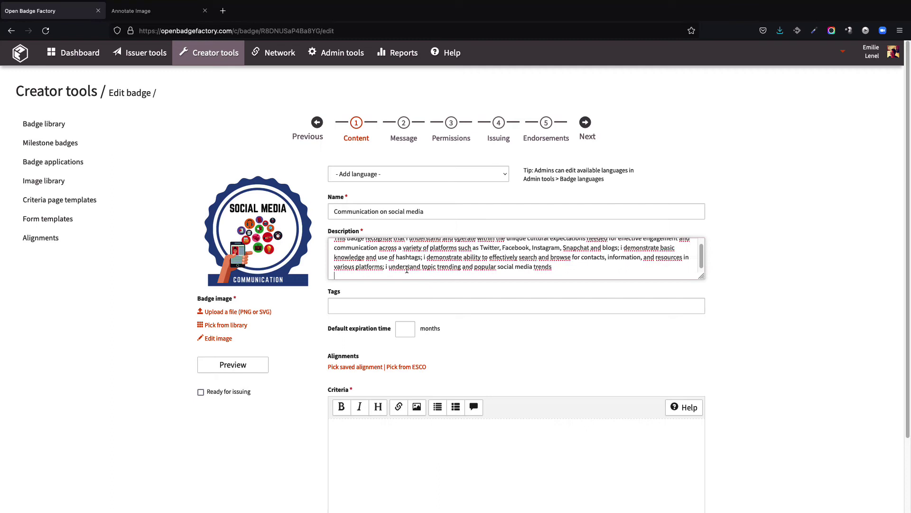
{"action": "left_click", "coordinate": [406, 306]}
{"action": "type", "text": "communication, social media, sm"}
{"action": "left_click", "coordinate": [404, 328]}
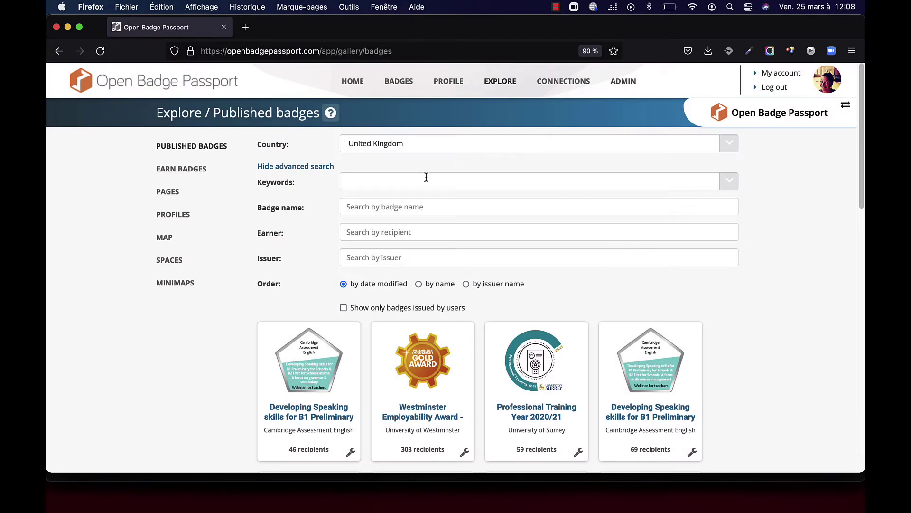
Step: Filter Open Badge Passport's Published badges by the keyword Communication
{"action": "left_click", "coordinate": [426, 180]}
{"action": "type", "text": "communication"}
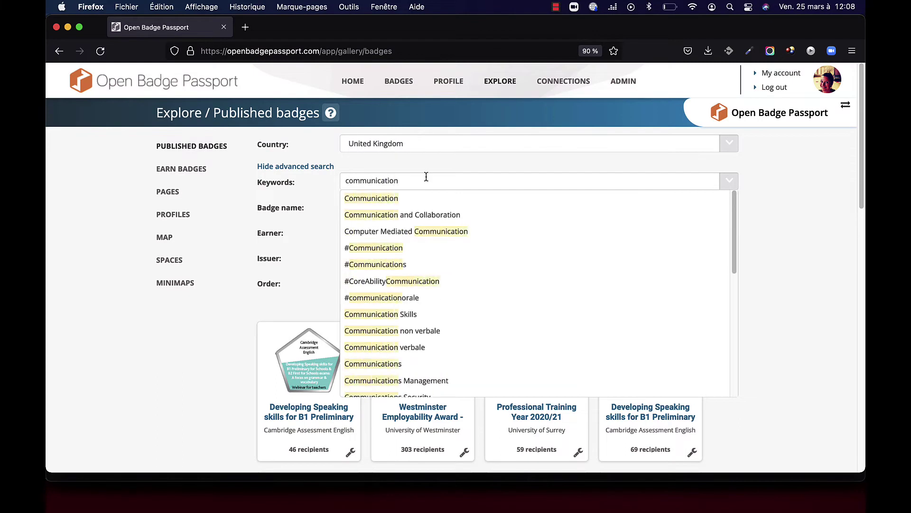
{"action": "left_click", "coordinate": [398, 197]}
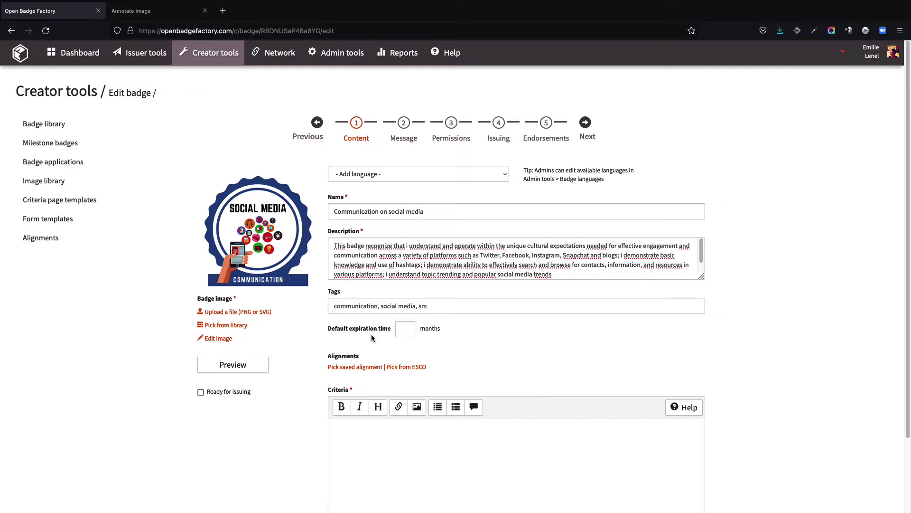
Step: Search ESCO skills for 'social media' and align the badge to social media management
{"action": "left_click", "coordinate": [405, 367]}
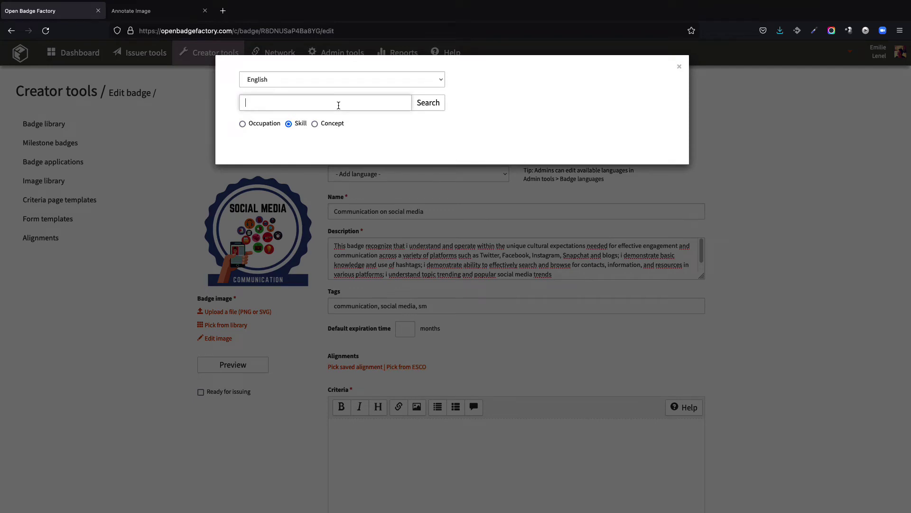
{"action": "type", "text": "social media"}
{"action": "key", "text": "Return"}
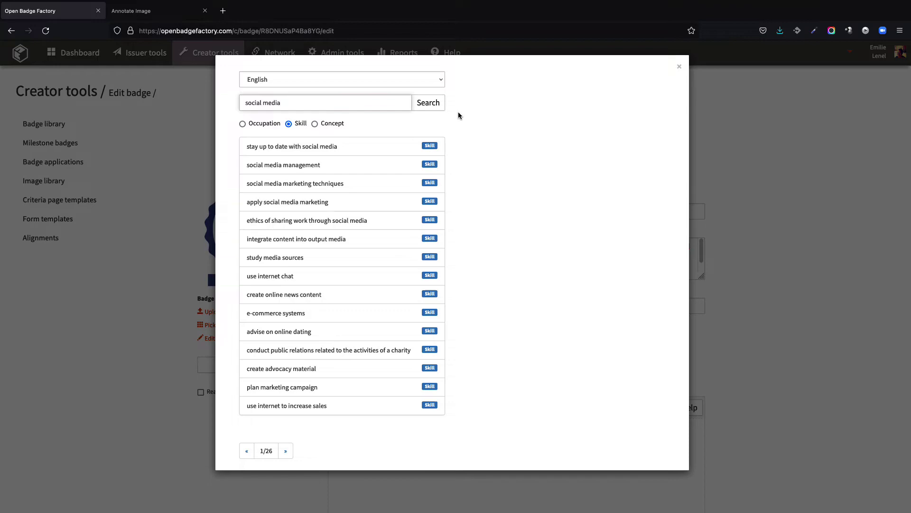
{"action": "left_click", "coordinate": [337, 170]}
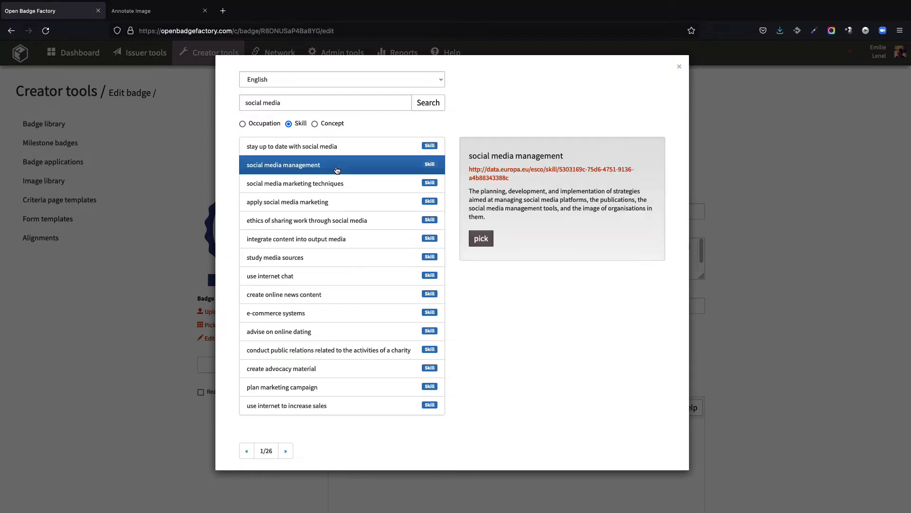
{"action": "left_click", "coordinate": [476, 238]}
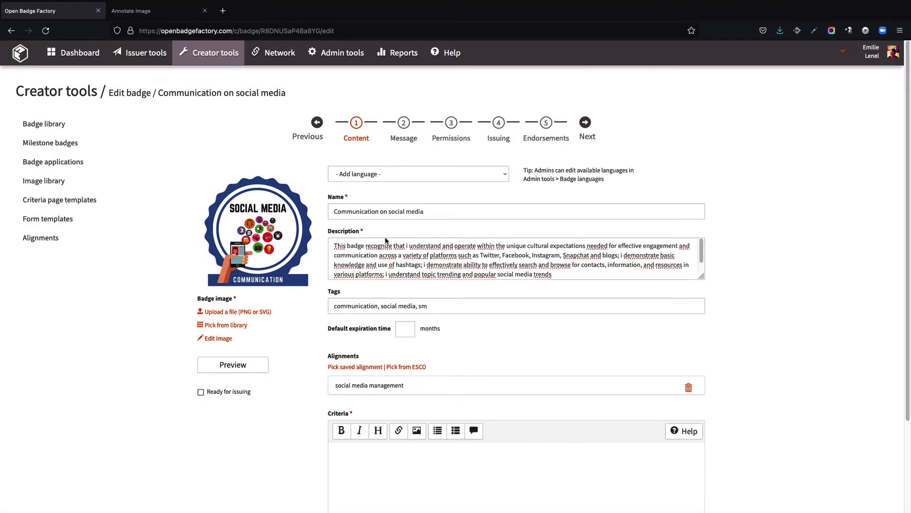
Step: Paste the criteria text about engaging across social media platforms
{"action": "scroll", "coordinate": [430, 369], "scroll_direction": "down", "scroll_amount": 3}
{"action": "left_click", "coordinate": [430, 369]}
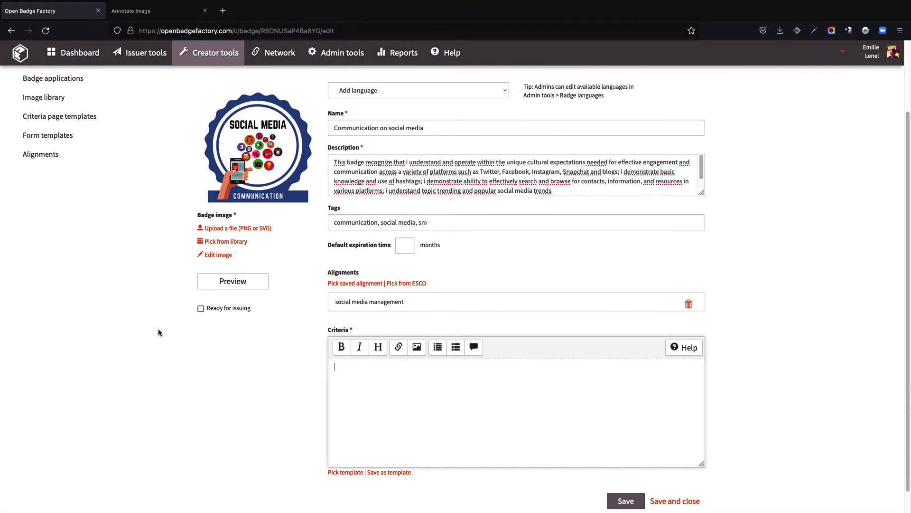
{"action": "type", "text": "I Provide evidence that i understand and operate within the unique cultural expectations needed for effective engagement and communication across social media platforms"}
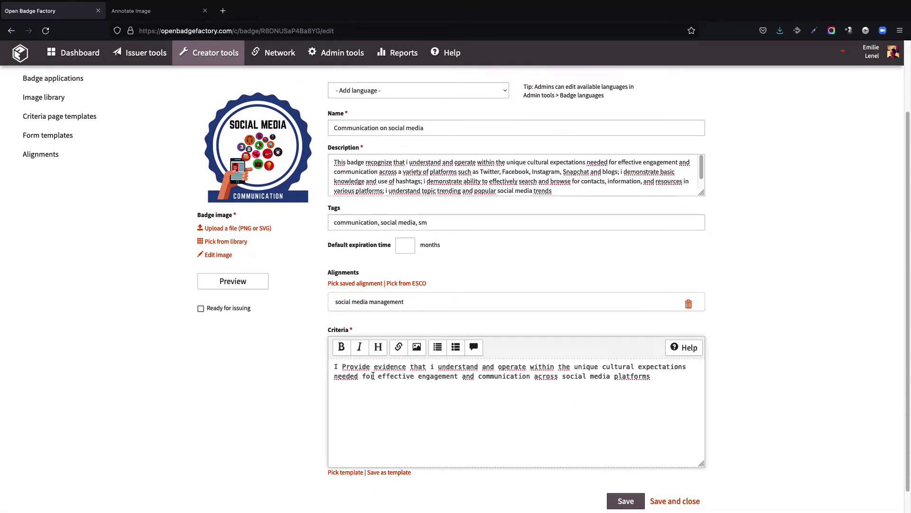
Step: Save the criteria as a reusable template named template-badge
{"action": "left_click", "coordinate": [396, 472]}
{"action": "type", "text": "te"}
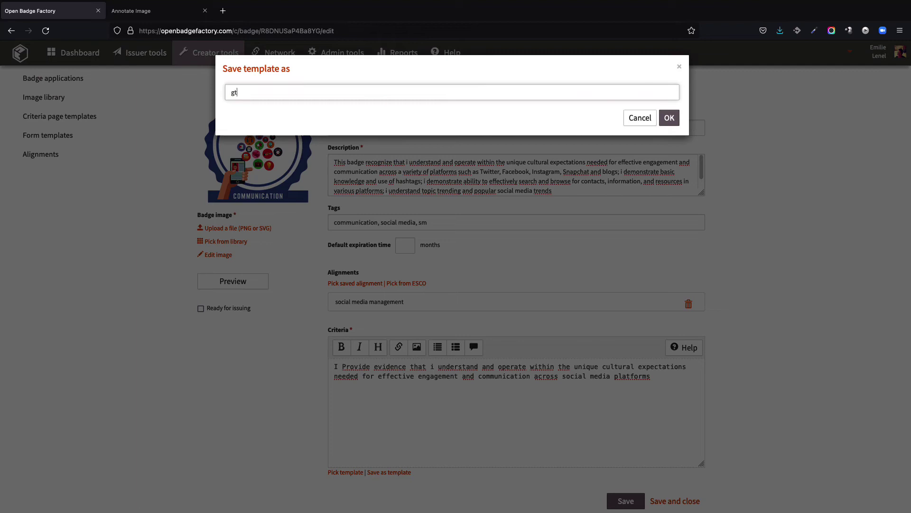
{"action": "key", "text": "BackSpace"}
{"action": "type", "text": "emplate-badge"}
{"action": "left_click", "coordinate": [669, 117]}
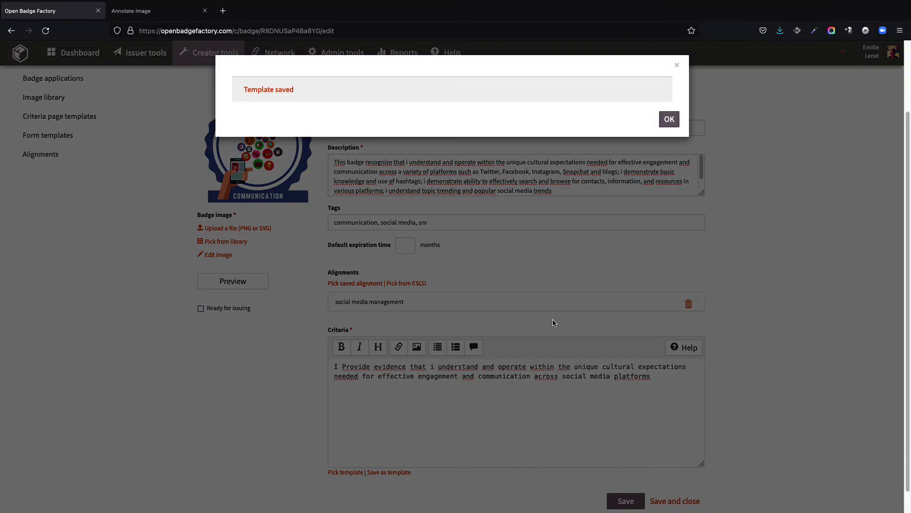
{"action": "left_click", "coordinate": [669, 120]}
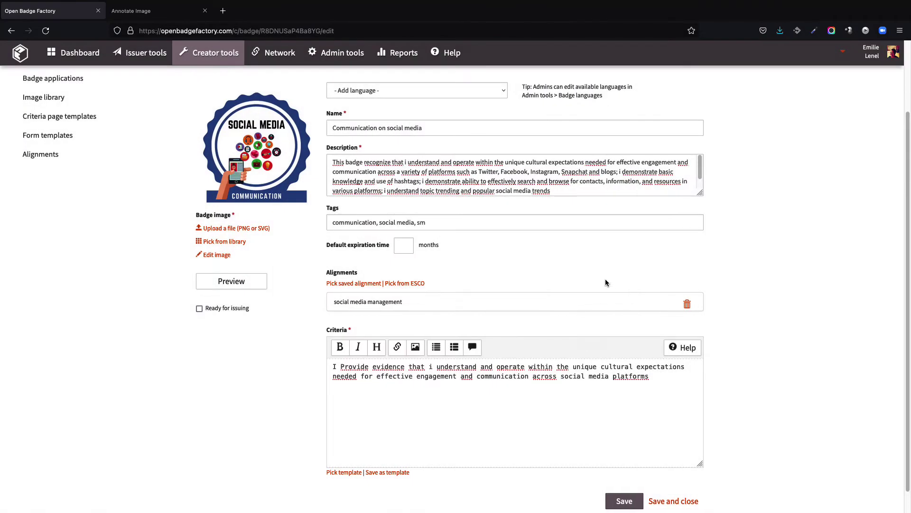
Step: Write the email subject 'Congrats ! You have received a new badge !' and paste the body
{"action": "scroll", "coordinate": [605, 278], "scroll_direction": "up", "scroll_amount": 2}
{"action": "left_click", "coordinate": [411, 137]}
{"action": "left_click", "coordinate": [340, 186]}
{"action": "type", "text": "Con"}
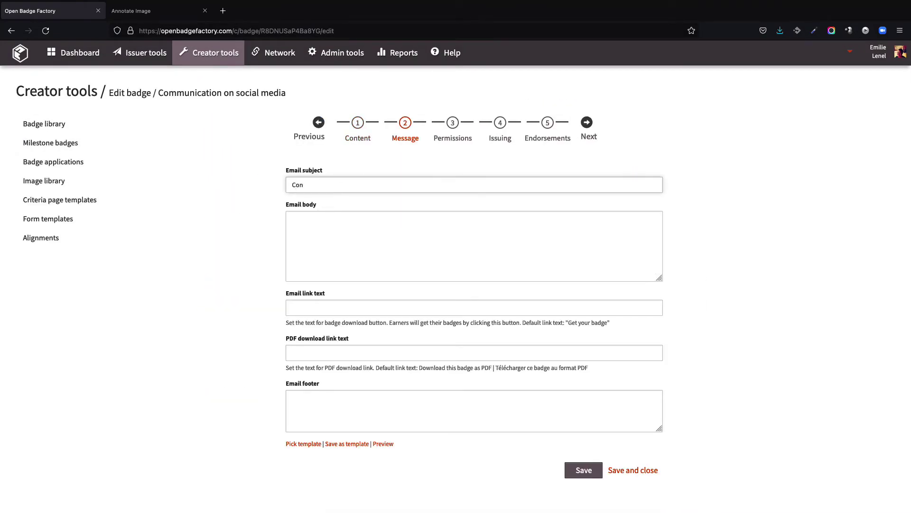
{"action": "type", "text": "grats ! You have received a new badge !"}
{"action": "left_click", "coordinate": [317, 248]}
{"action": "type", "text": "Congrats ! You have received a new badge ! In order to make your badge visible on the world map, you can create an account  on the free service https://openbadgepassport.com. You will then have to set it public and geolocate it (my account settings) in order to make our badge visible to the world!"}
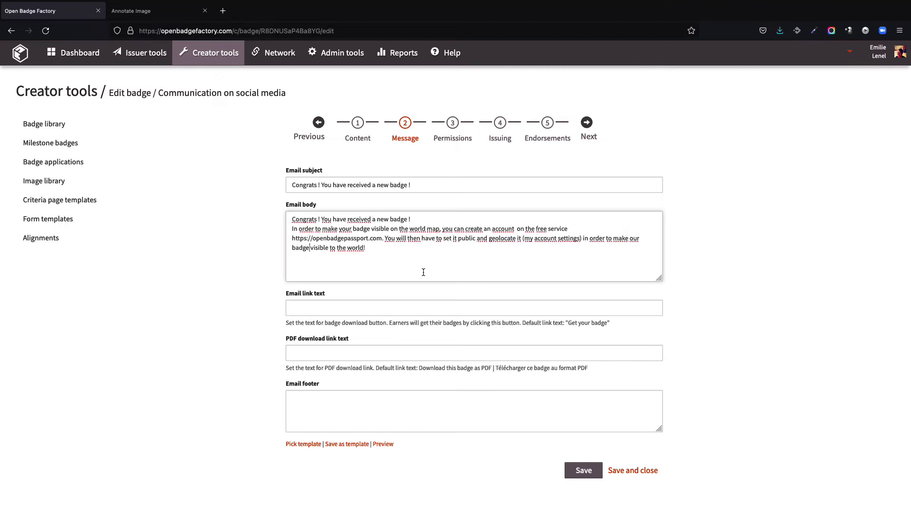
Step: Set link texts 'Get your badge' and 'Download your badge as PDF', and footer 'Your organization name'
{"action": "left_click", "coordinate": [388, 306]}
{"action": "type", "text": "G"}
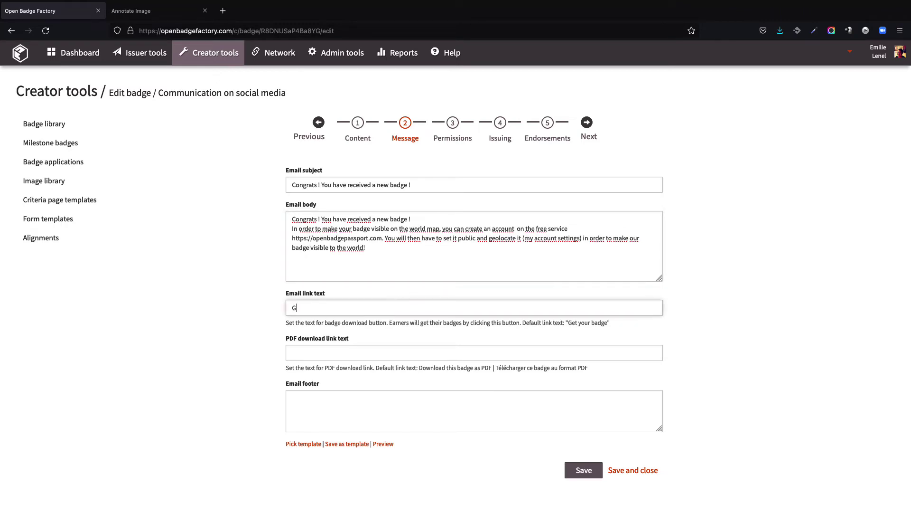
{"action": "type", "text": "et your badge !"}
{"action": "left_click", "coordinate": [292, 353]}
{"action": "type", "text": "D"}
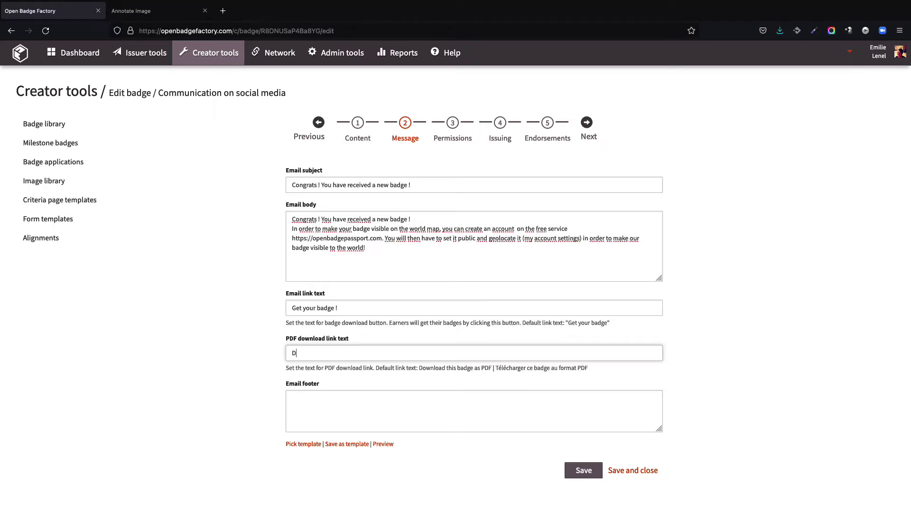
{"action": "type", "text": "ownload your badge as PDYou"}
{"action": "key", "text": "BackSpace"}
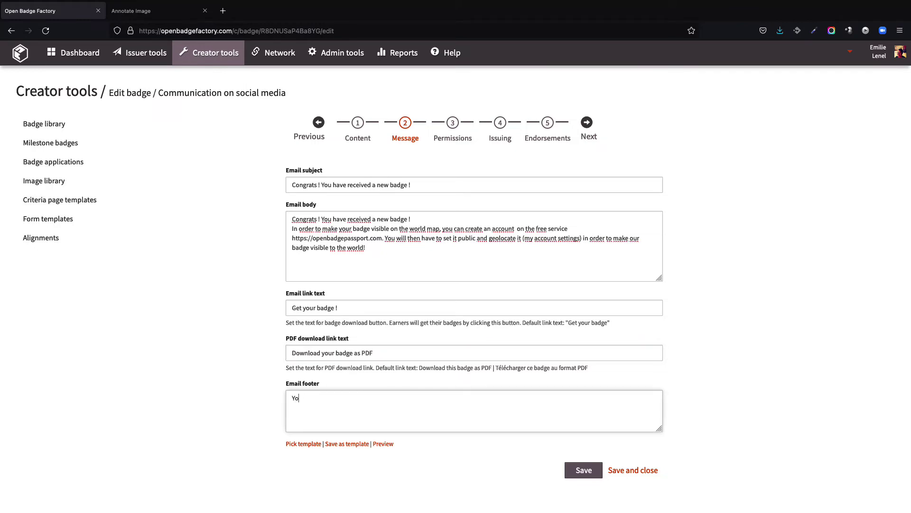
{"action": "type", "text": "ur organizationnam"}
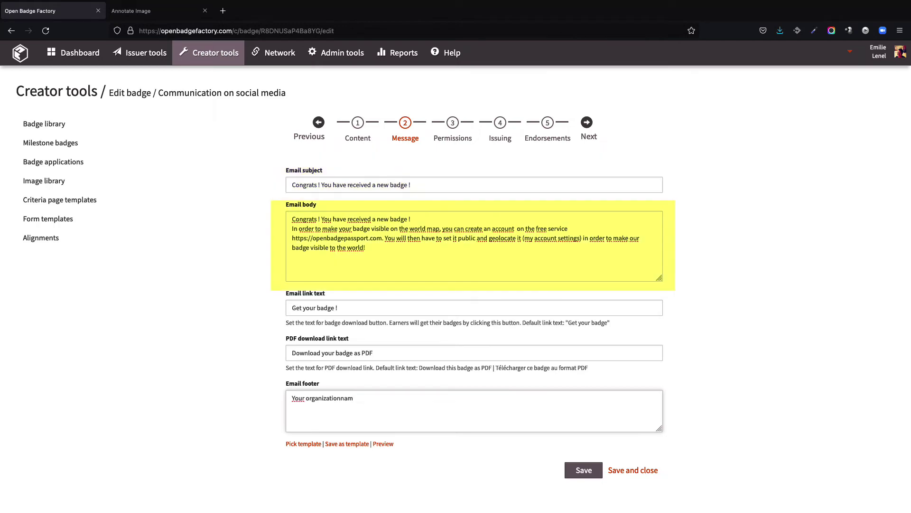
{"action": "key", "text": "BackSpace"}
{"action": "key", "text": "BackSpace"}
{"action": "type", "text": "n"}
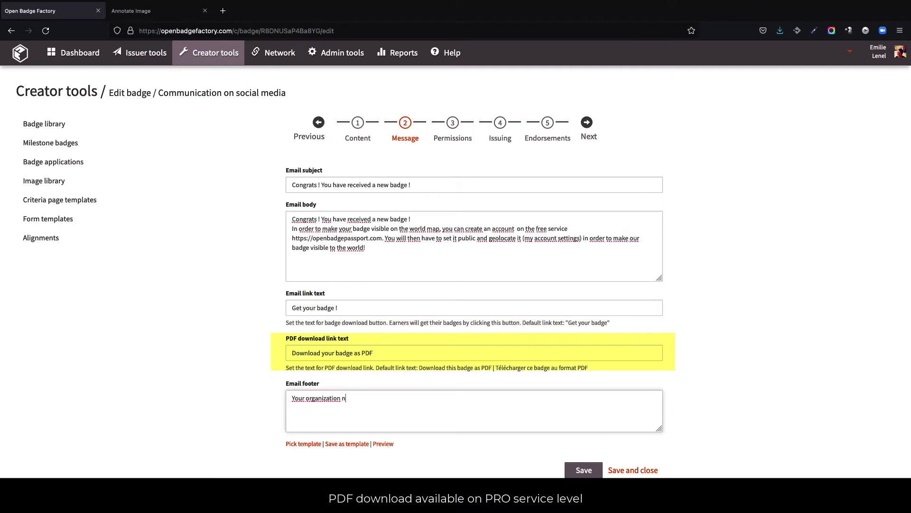
{"action": "type", "text": "am"}
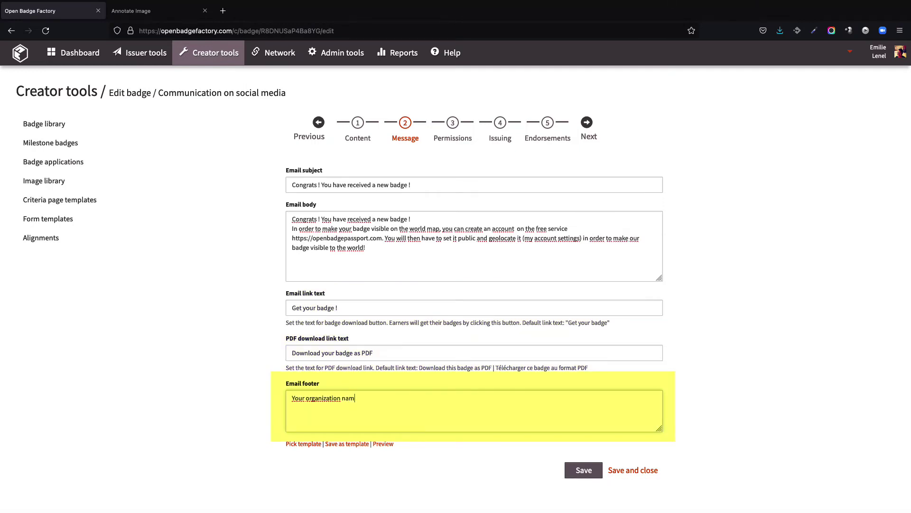
{"action": "type", "text": "e"}
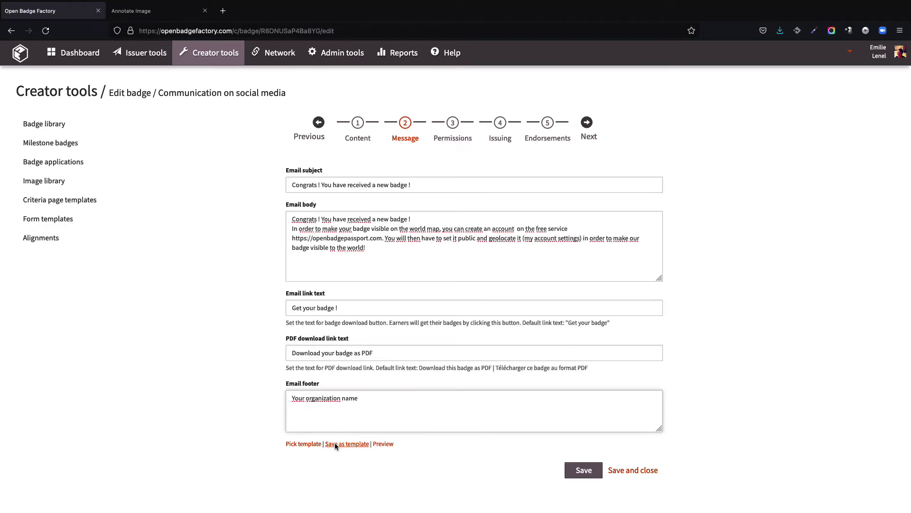
Step: Store the email message, footer 'Your organization name', as the template 'template-email'
{"action": "left_click", "coordinate": [347, 443]}
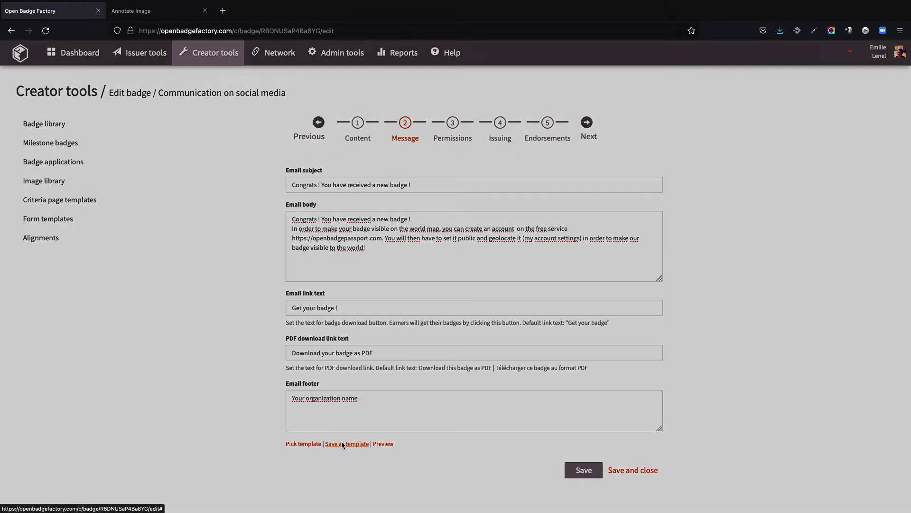
{"action": "left_click", "coordinate": [379, 92]}
{"action": "type", "text": "te"}
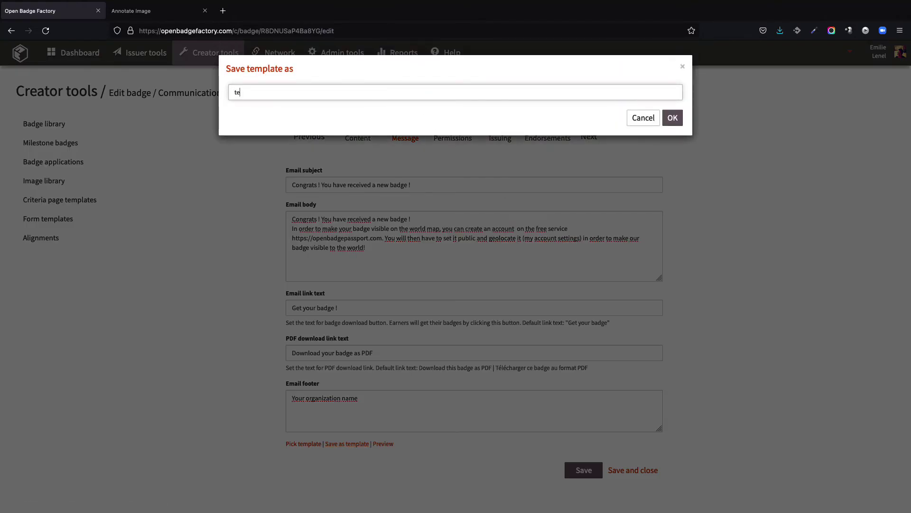
{"action": "type", "text": "mplate-email"}
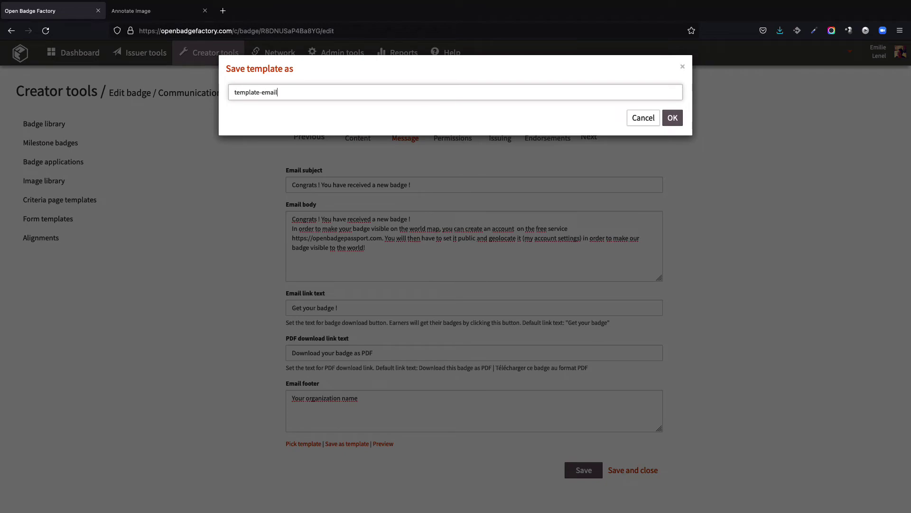
{"action": "left_click", "coordinate": [676, 121]}
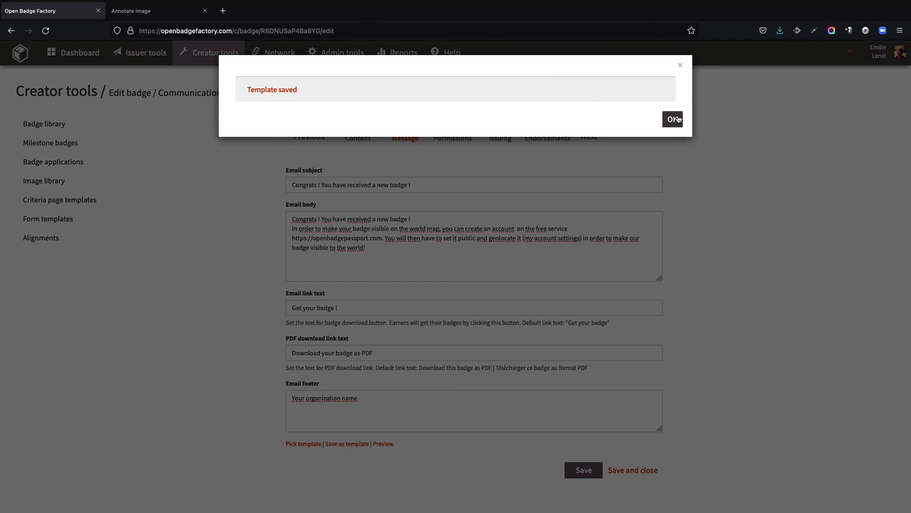
{"action": "left_click", "coordinate": [674, 118]}
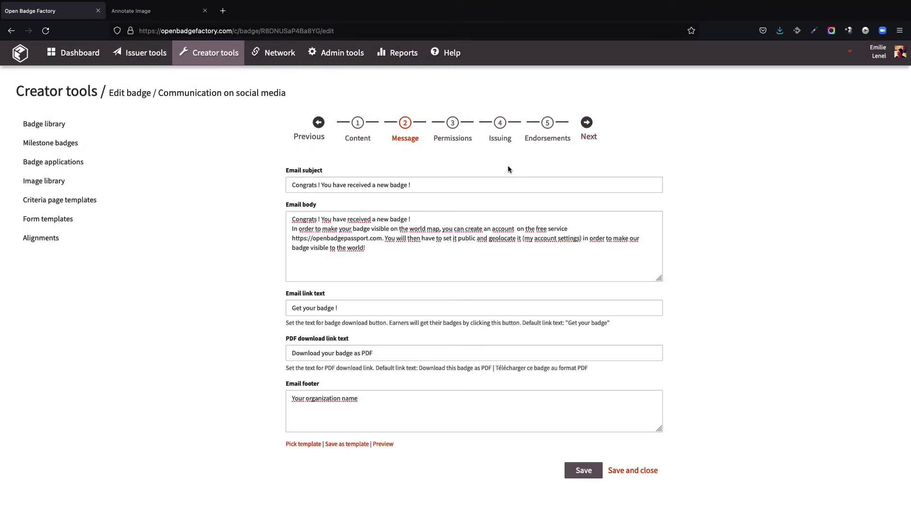
Step: Overwrite the issuer instructions with 'Note : Please check that badge applicants are part of the programm'
{"action": "left_click", "coordinate": [500, 139]}
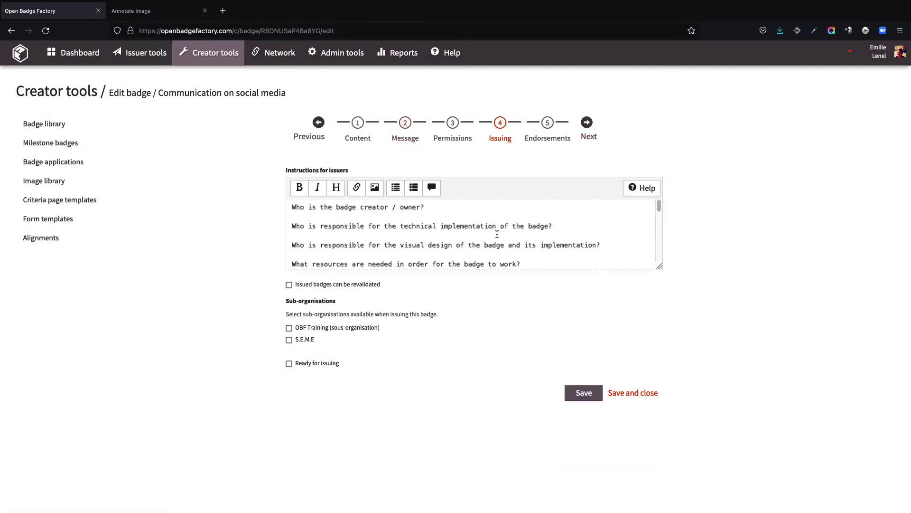
{"action": "key", "text": "ctrl+a"}
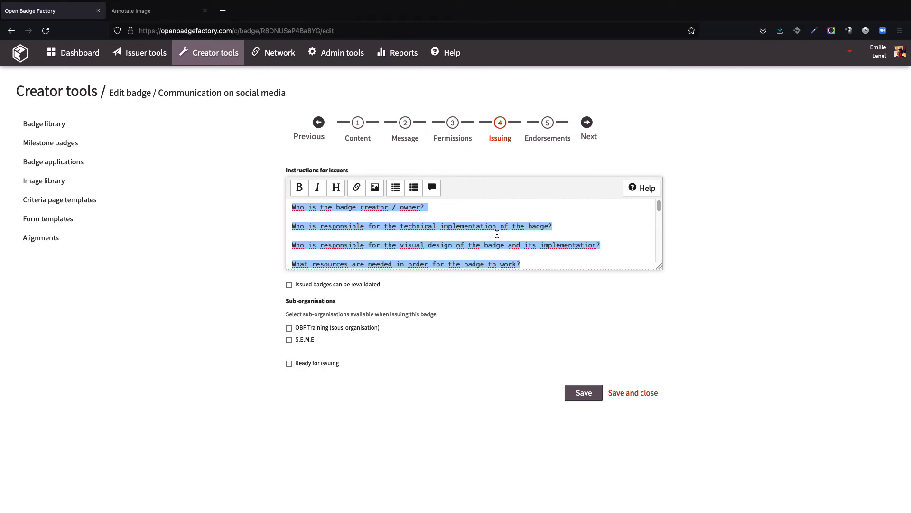
{"action": "type", "text": "Note :"}
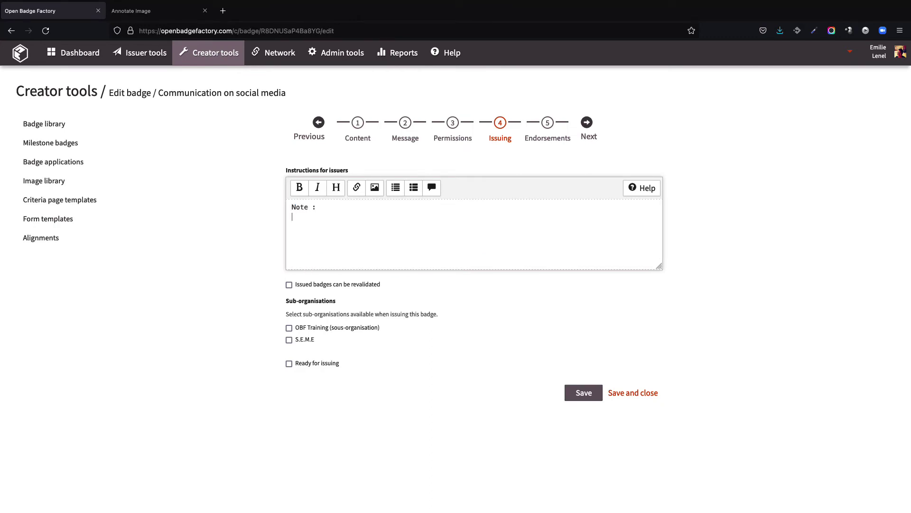
{"action": "type", "text": "Please check "}
{"action": "type", "text": "thaa"}
{"action": "type", "text": " badge applicatn"}
{"action": "key", "text": "BackSpace"}
{"action": "key", "text": "BackSpace"}
{"action": "type", "text": "nt"}
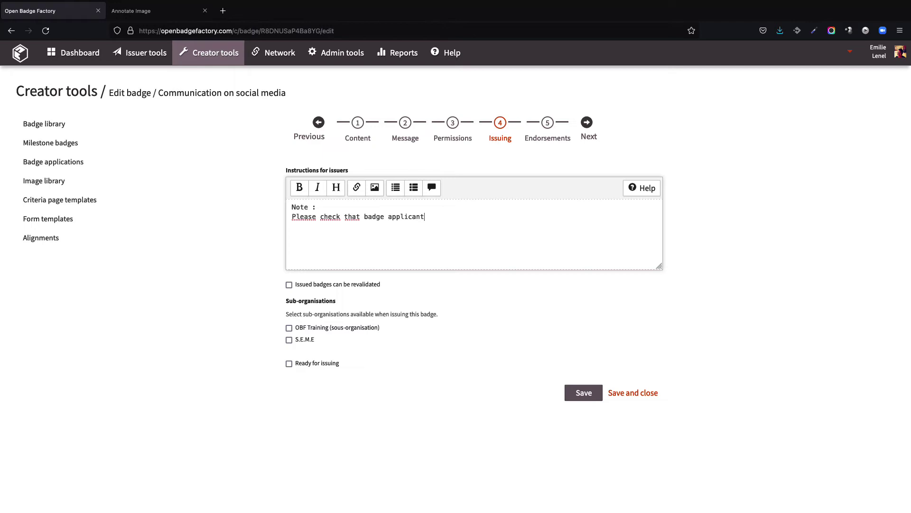
{"action": "type", "text": "s are part of the programm"}
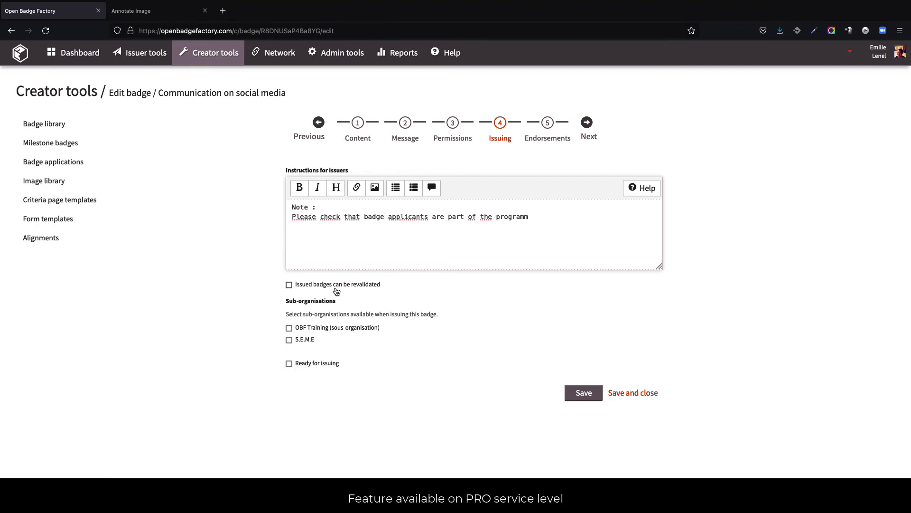
{"action": "left_click", "coordinate": [336, 289]}
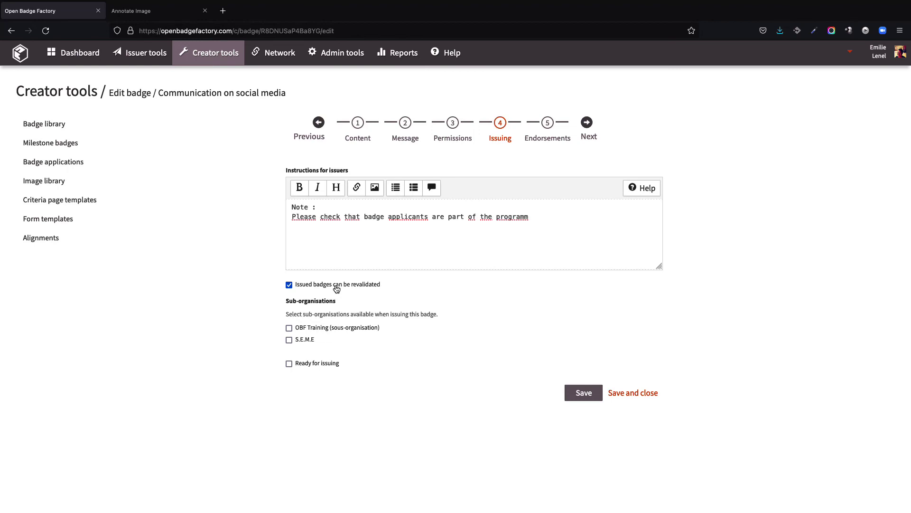
{"action": "left_click", "coordinate": [337, 285]}
Step: Tick 'Ready for issuing' on the Content step, then return to the Badge library
{"action": "left_click", "coordinate": [359, 140]}
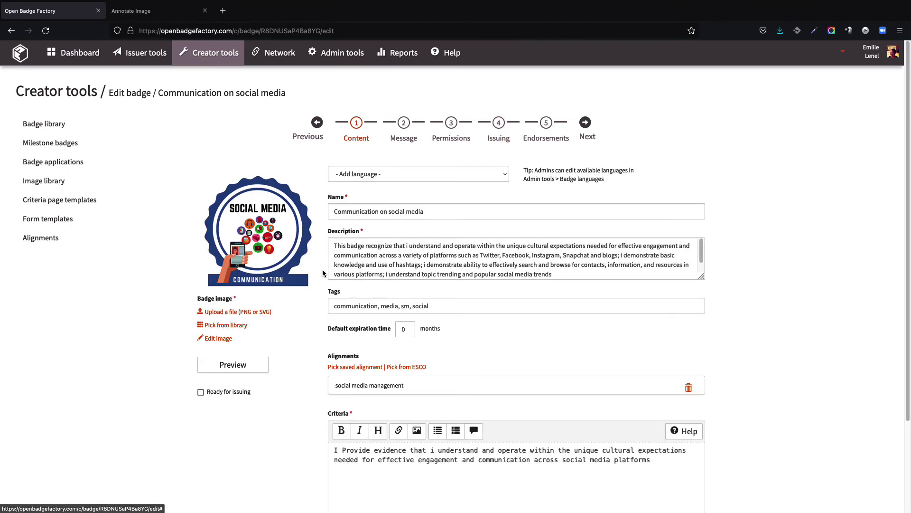
{"action": "left_click", "coordinate": [238, 394]}
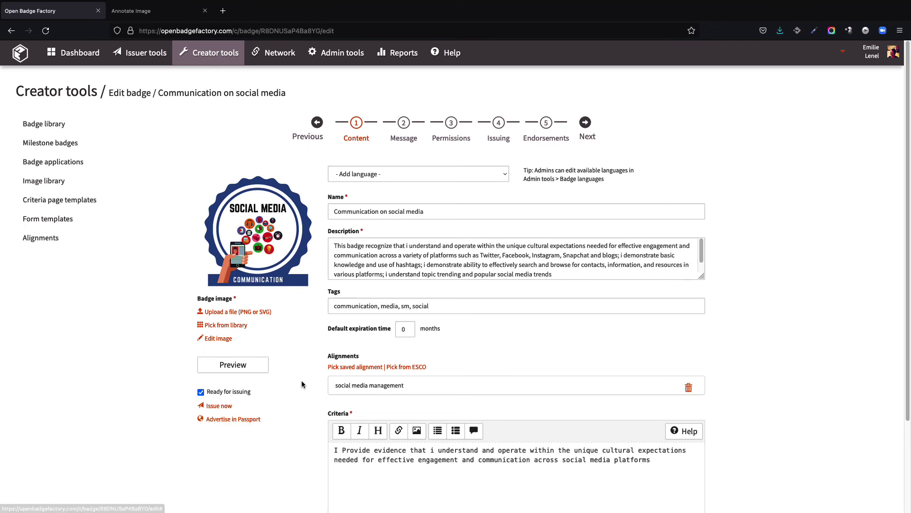
{"action": "left_click", "coordinate": [60, 125]}
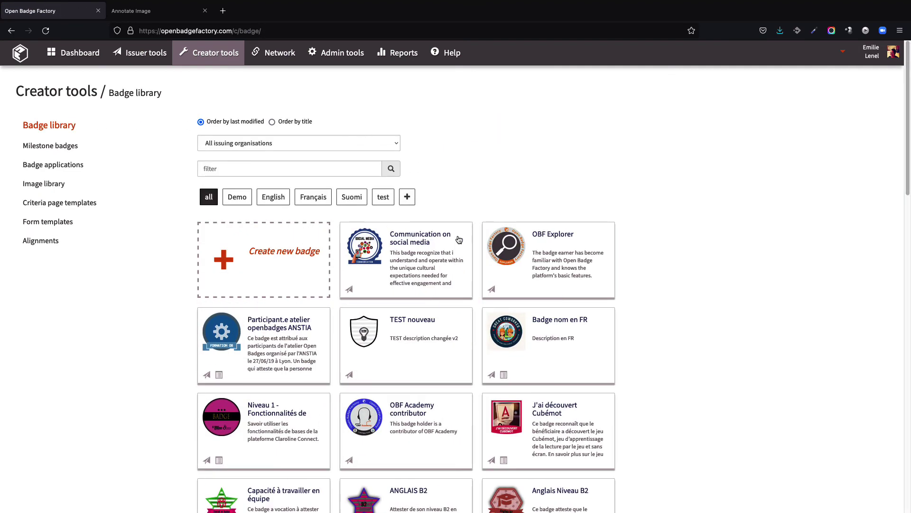
Step: Assign the Communication on social media badge a new category named 'soft-skills'
{"action": "left_click", "coordinate": [457, 237]}
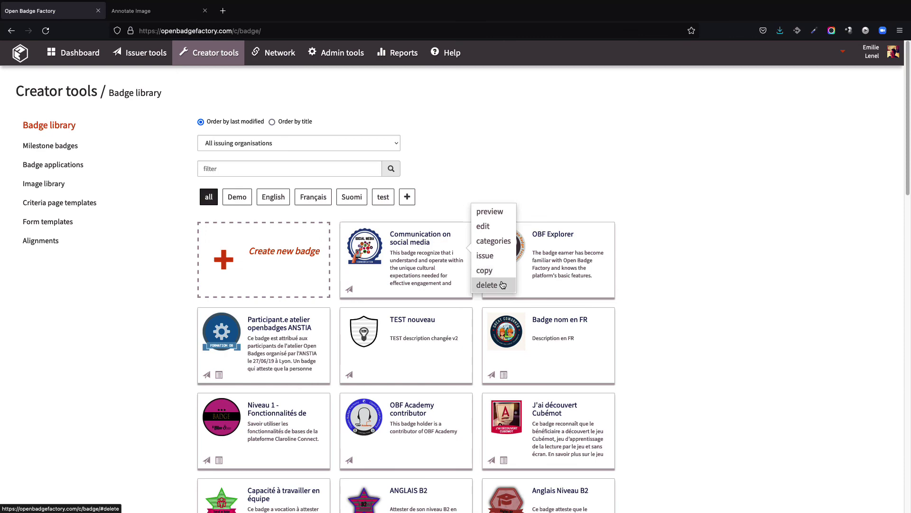
{"action": "left_click", "coordinate": [501, 243]}
{"action": "left_click", "coordinate": [400, 89]}
{"action": "type", "text": "s"}
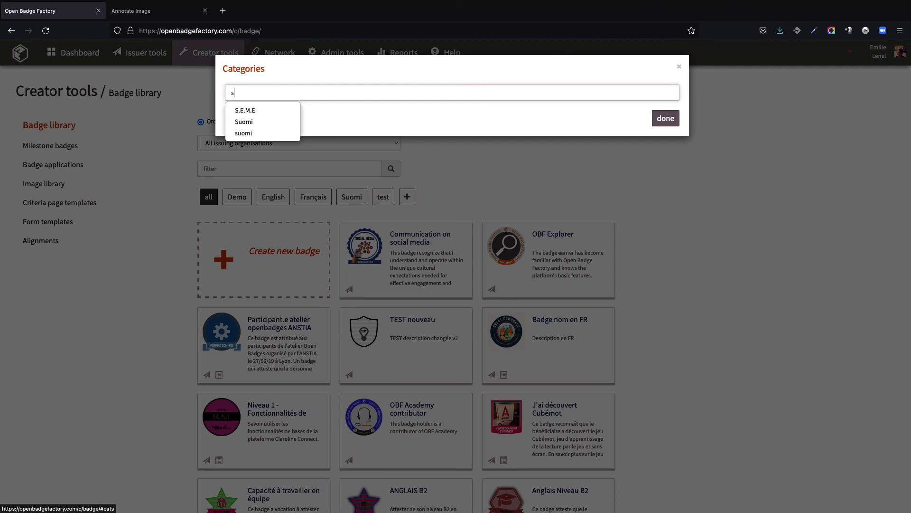
{"action": "type", "text": "oft-skills"}
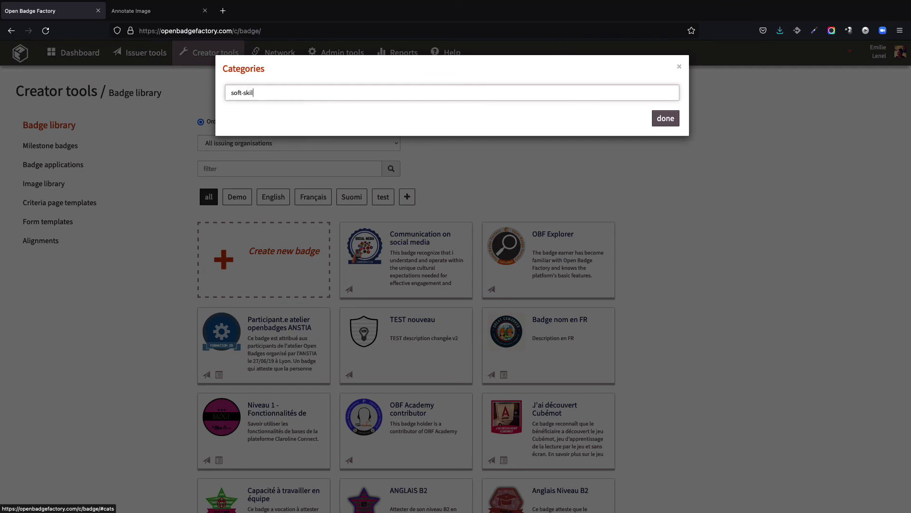
{"action": "left_click", "coordinate": [666, 118]}
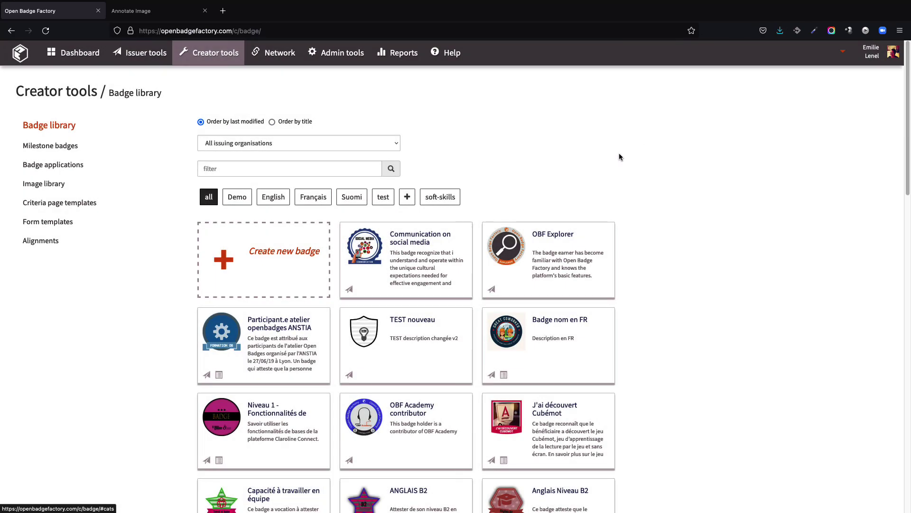